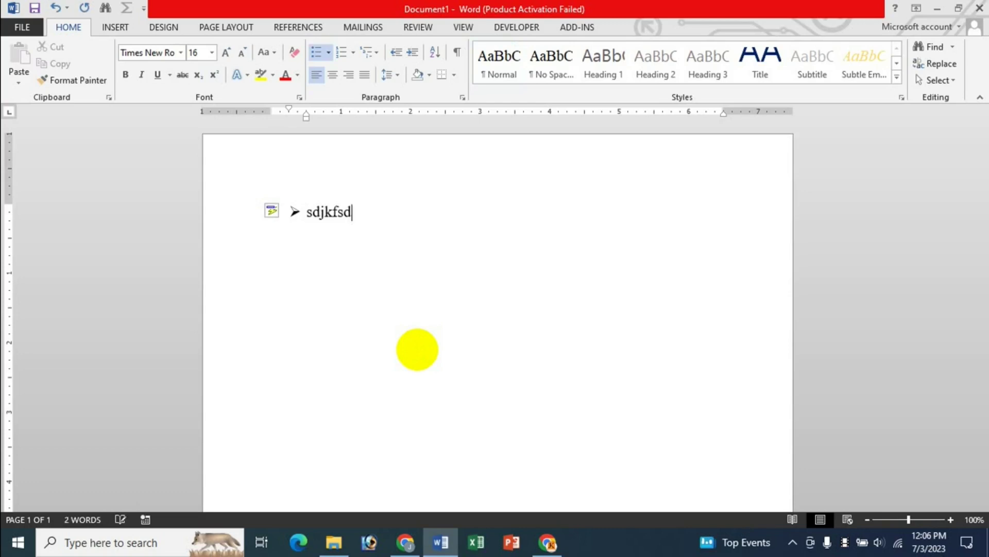
Add the bullet items "dsf", "ds" and "dsfds" below the first bullet in the list
key("Return")
type("dsf")
key("Return")
type("ds")
key("Return")
type("dsfds")
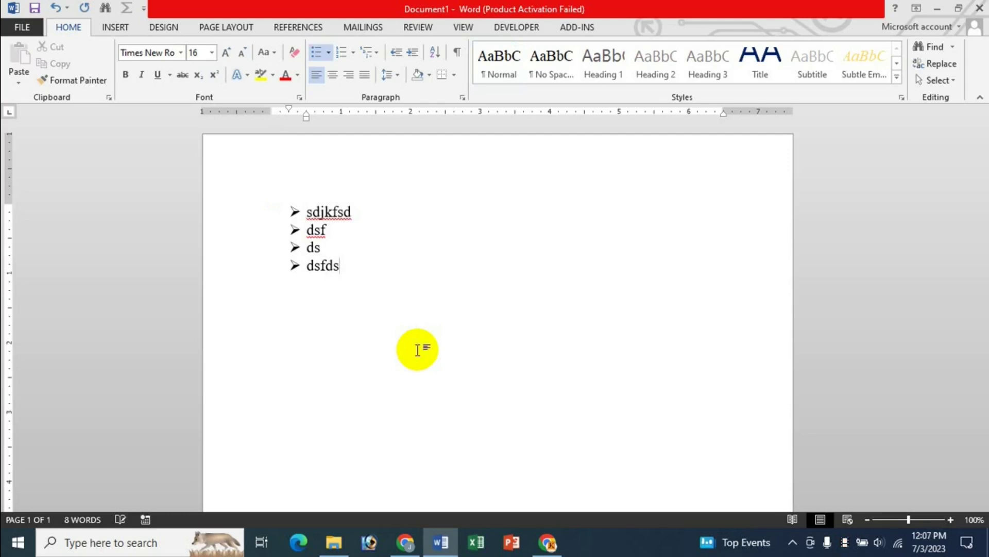
Replace the whole bulleted list with three plain lines: "sjklsd dsklfds", "dfsdfk" and "dsfds"
key("ctrl+a")
key("Delete")
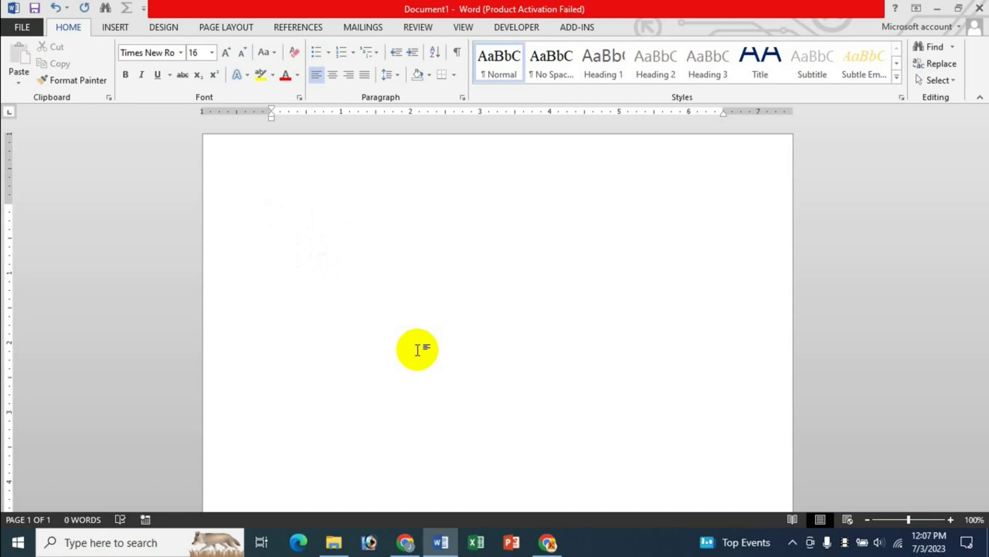
type("sjklsd dsklfds")
key("Return")
type("dfsdfk")
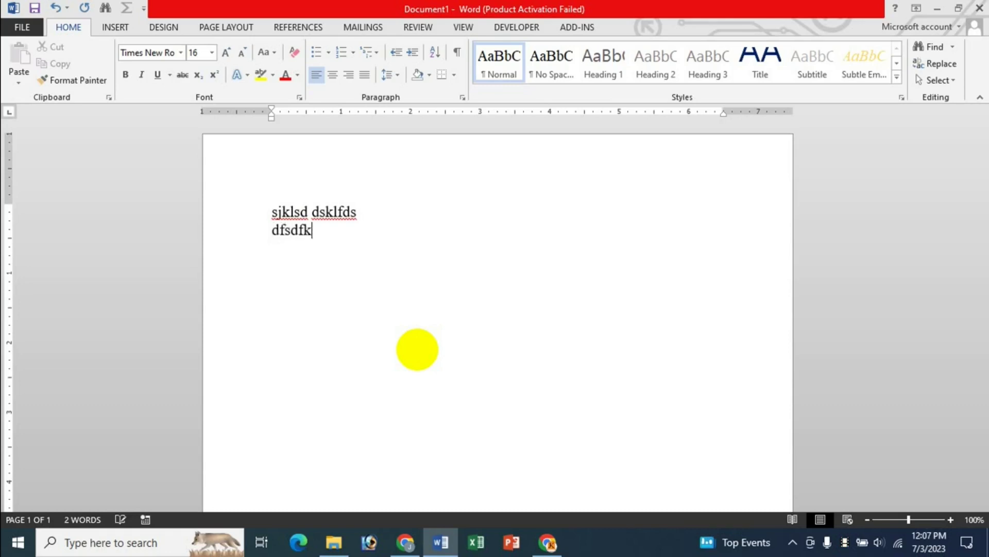
key("Return")
type("dsfds")
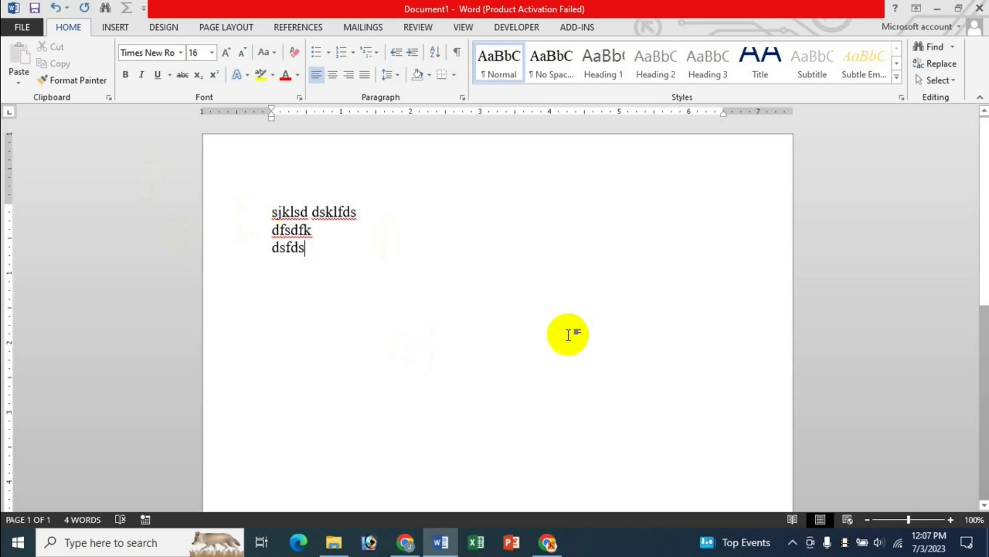
Select all the text and increase its font size one point at a time to 26
key("ctrl+a")
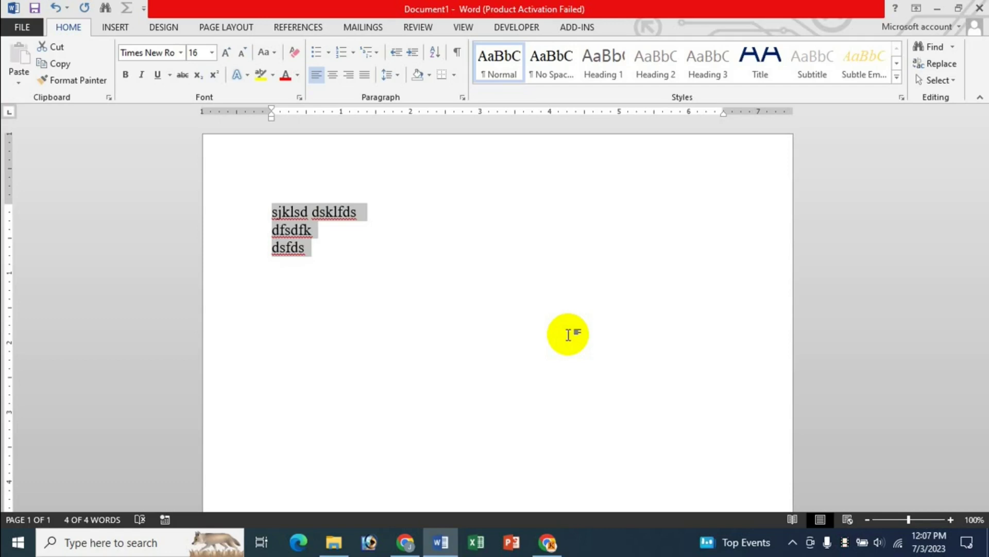
key("ctrl+bracketright")
key("ctrl+bracketright")
key("ctrl+bracketright")
key("ctrl+bracketright")
key("ctrl+bracketright")
key("ctrl+bracketright")
key("ctrl+bracketright")
key("ctrl+bracketright")
key("ctrl+bracketright")
key("ctrl+bracketright")
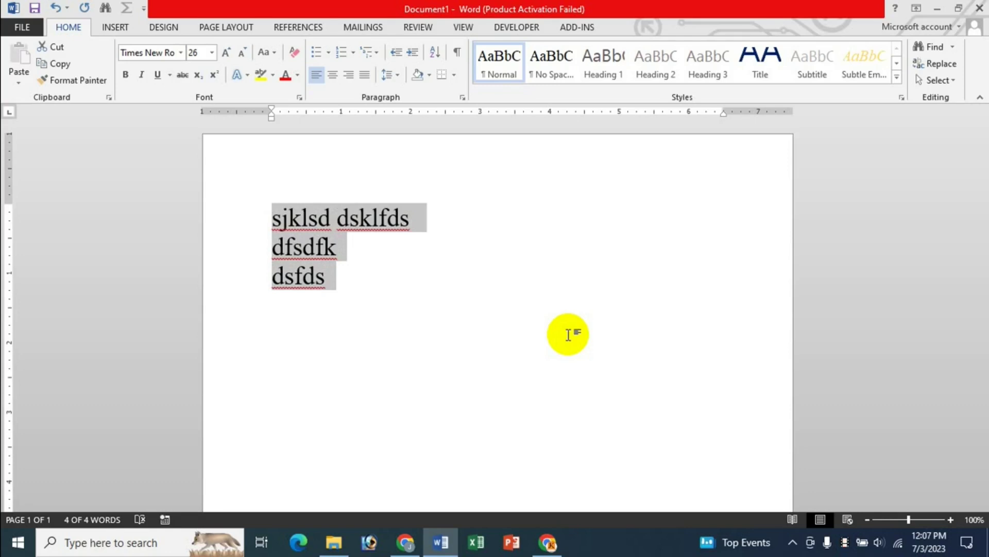
Decrease the font size of all the text one point at a time to 19
key("ctrl+bracketleft")
key("ctrl+bracketleft")
key("ctrl+bracketleft")
key("ctrl+bracketleft")
key("ctrl+bracketleft")
key("ctrl+bracketleft")
key("ctrl+bracketleft")
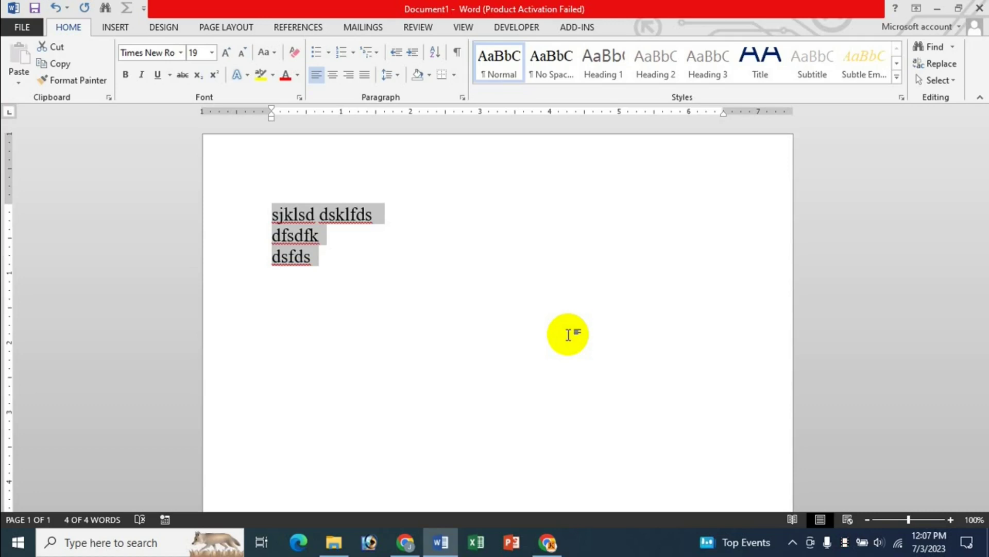
Grow the selected text through the preset font sizes up to 48
key("ctrl+shift+period")
key("ctrl+shift+period")
key("ctrl+shift+period")
key("ctrl+shift+period")
key("ctrl+shift+period")
key("ctrl+shift+period")
key("ctrl+shift+period")
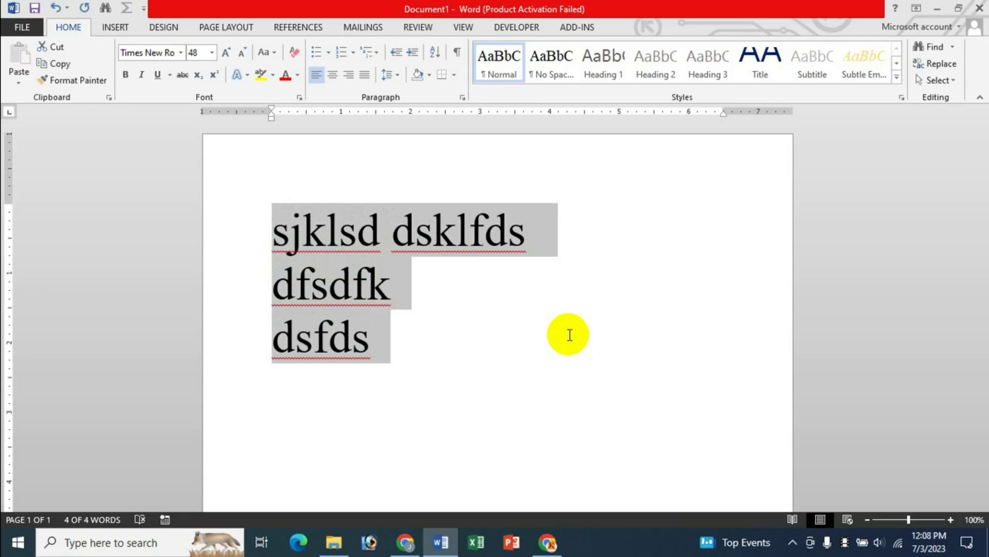
Shrink the selected text through the preset font sizes down to 24, and deselect it
key("ctrl+shift+comma")
key("ctrl+shift+comma")
key("ctrl+shift+comma")
key("ctrl+shift+comma")
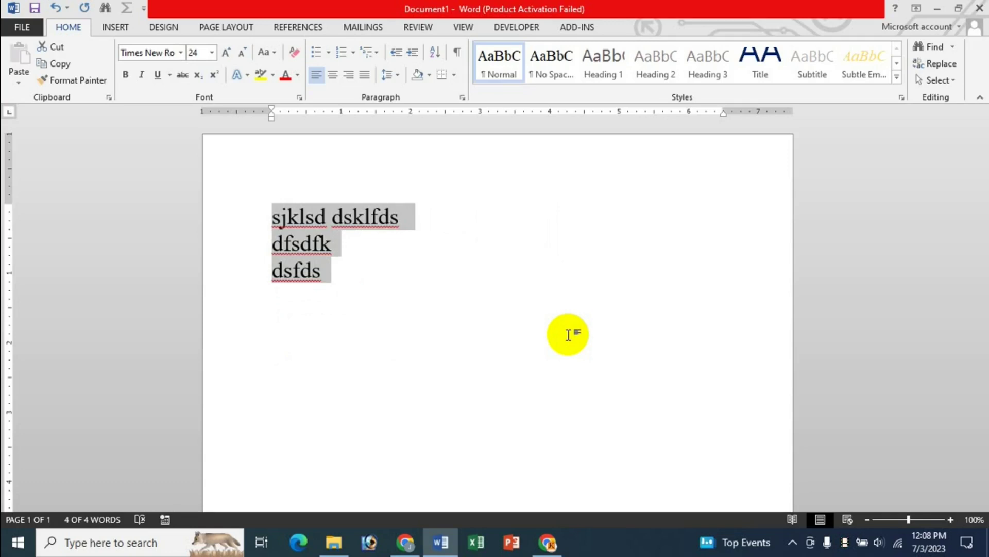
left_click(568, 335)
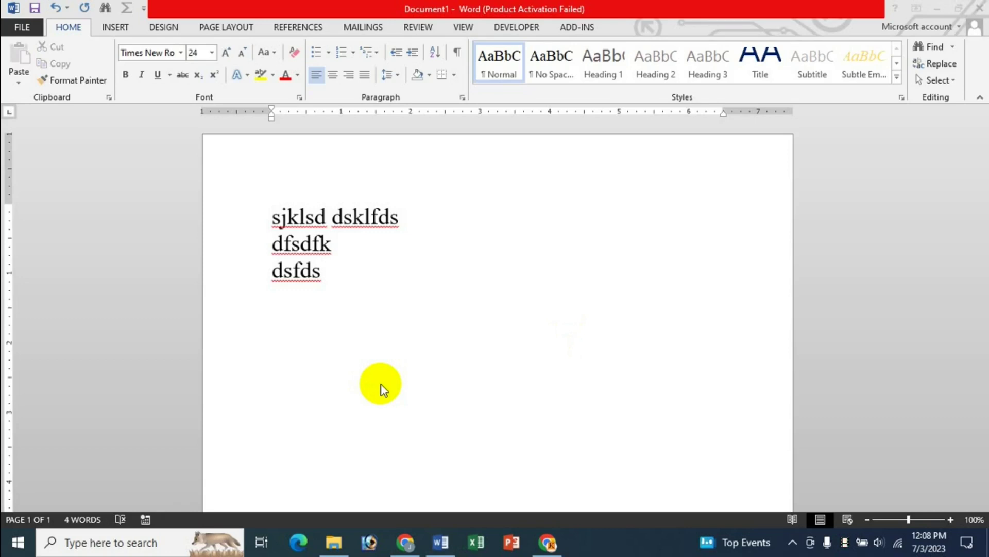
Select the first two characters of the second line, extend the selection to the line's end, and clear it
left_click(331, 252)
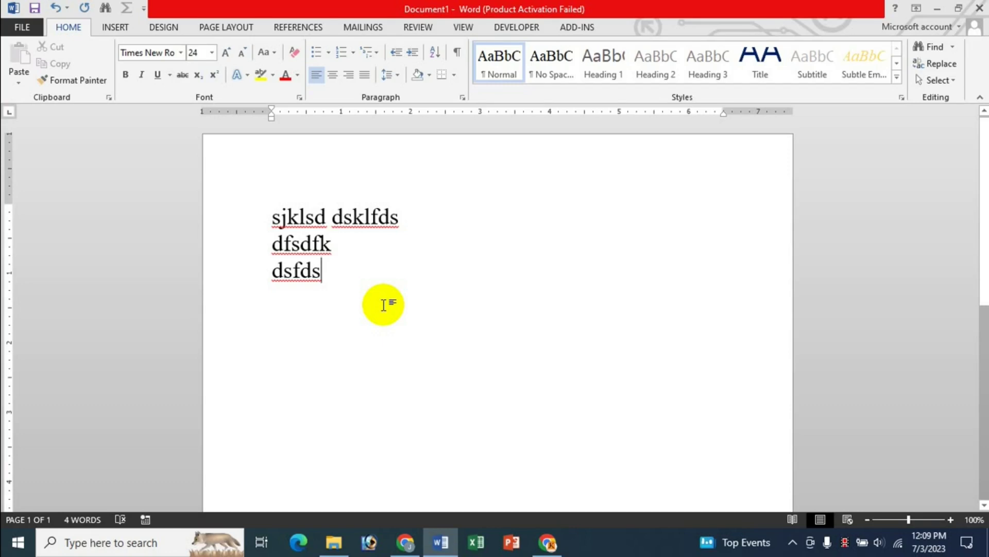
key("Up")
key("Home")
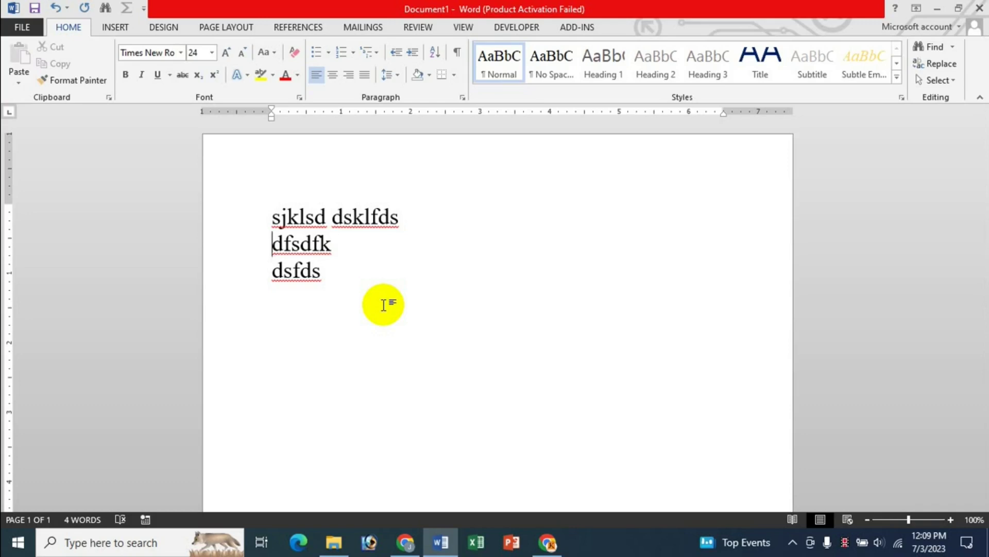
key("shift+Right")
key("shift+Right")
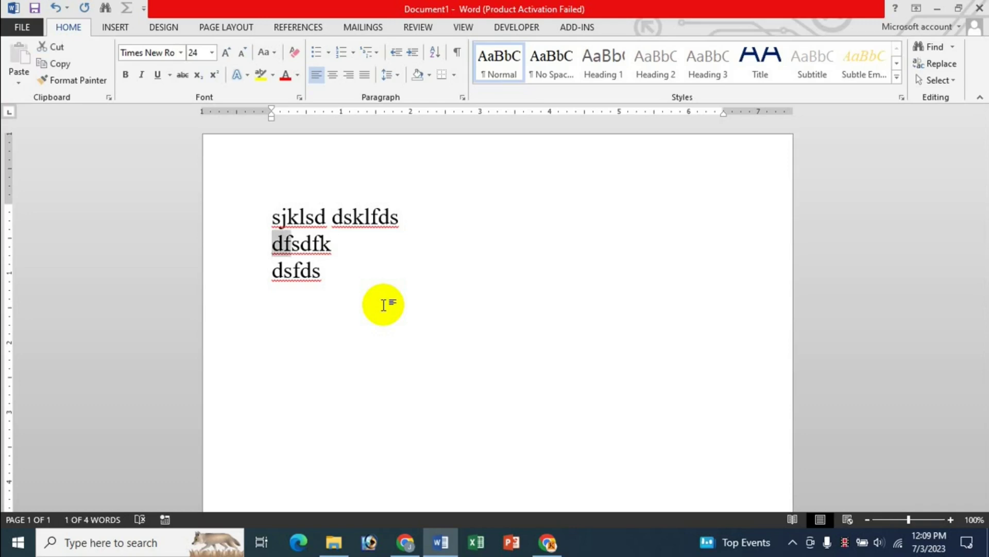
key("shift+End")
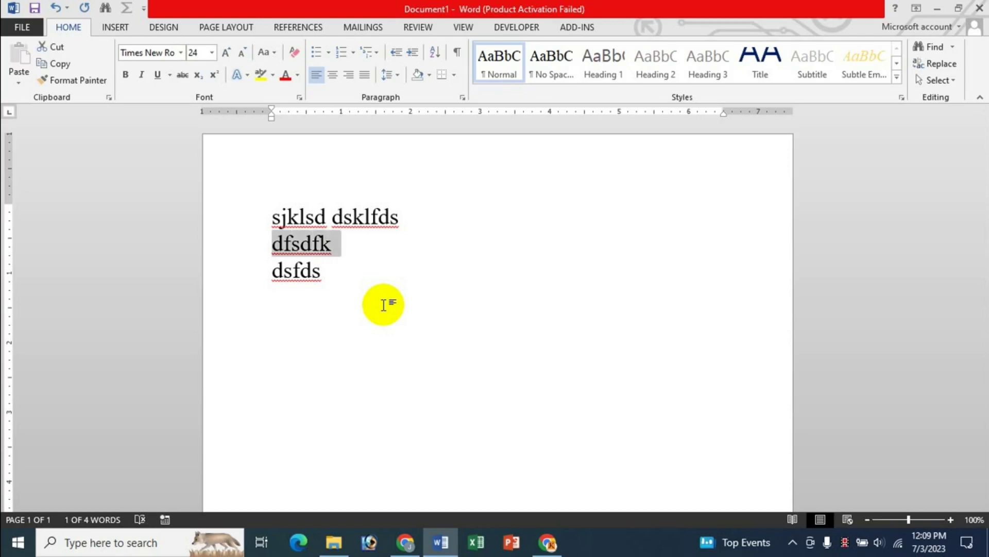
key("Left")
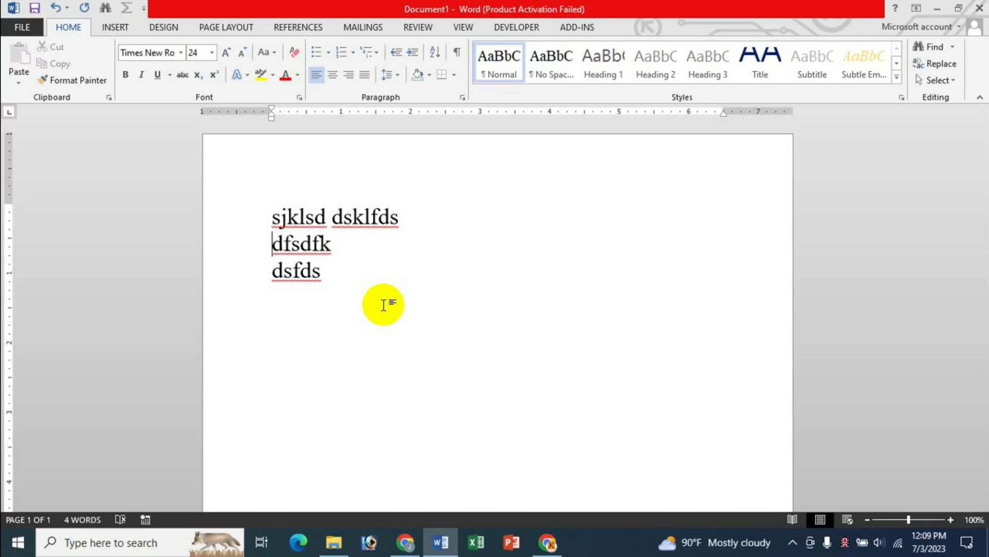
Select the whole second line at once from its end back to its start, and clear the selection
key("End")
key("shift+Home")
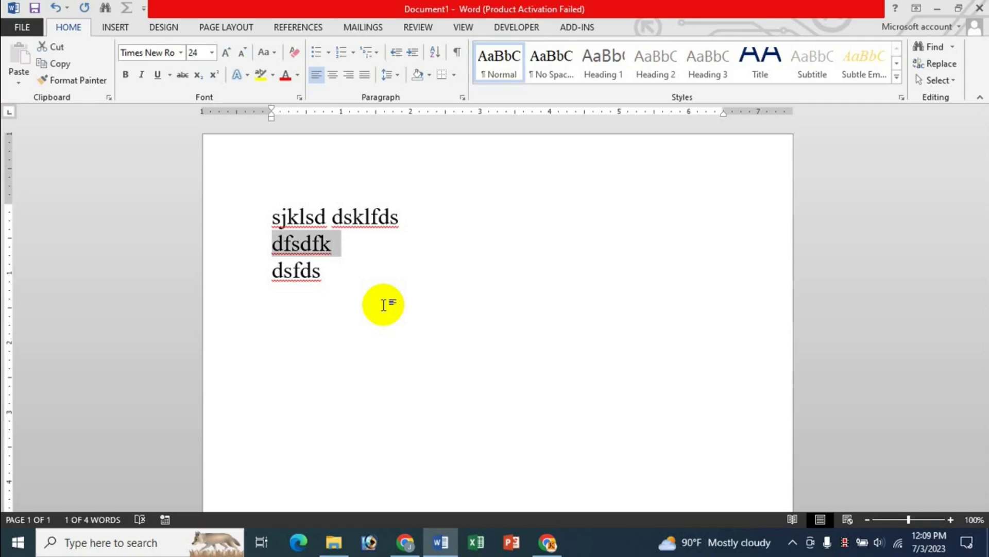
key("Right")
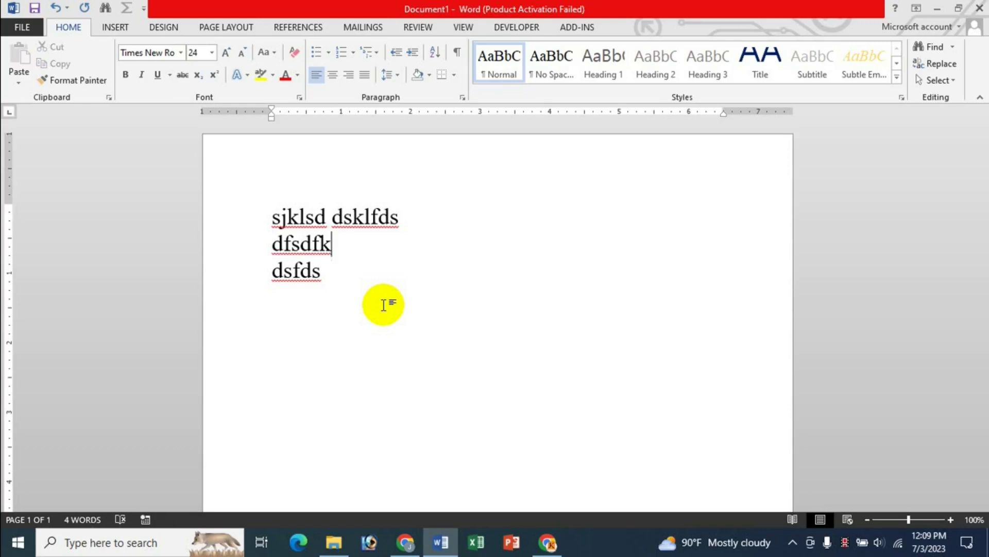
Select the second line backward from its end one character at a time, and clear the selection
key("shift+Left")
key("shift+Left")
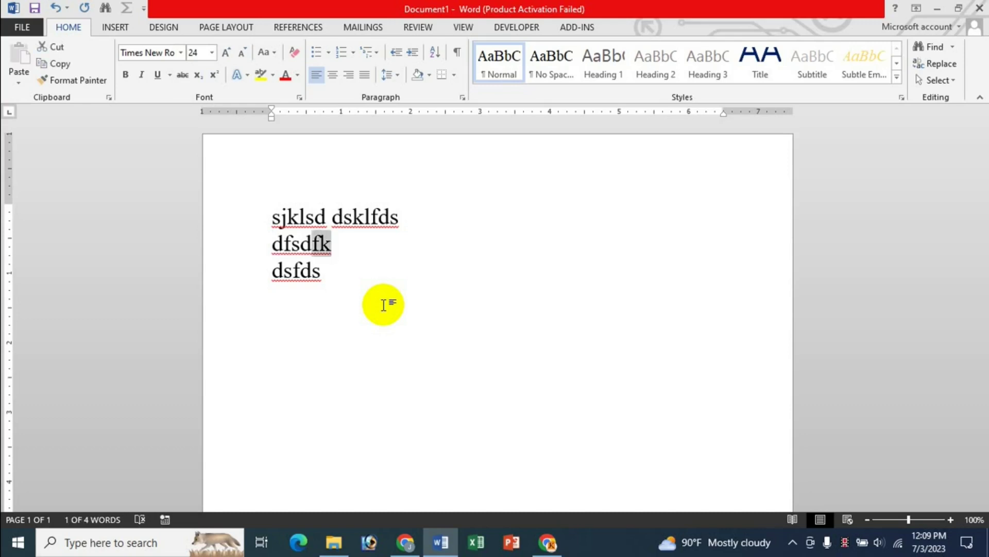
key("shift+Left")
key("shift+Left")
key("shift+Left")
key("shift+Left")
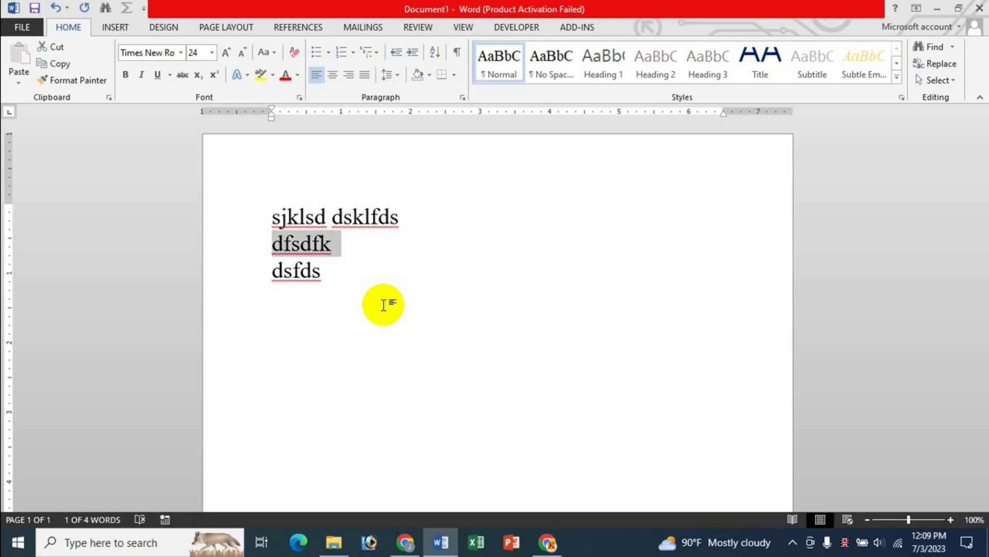
key("Left")
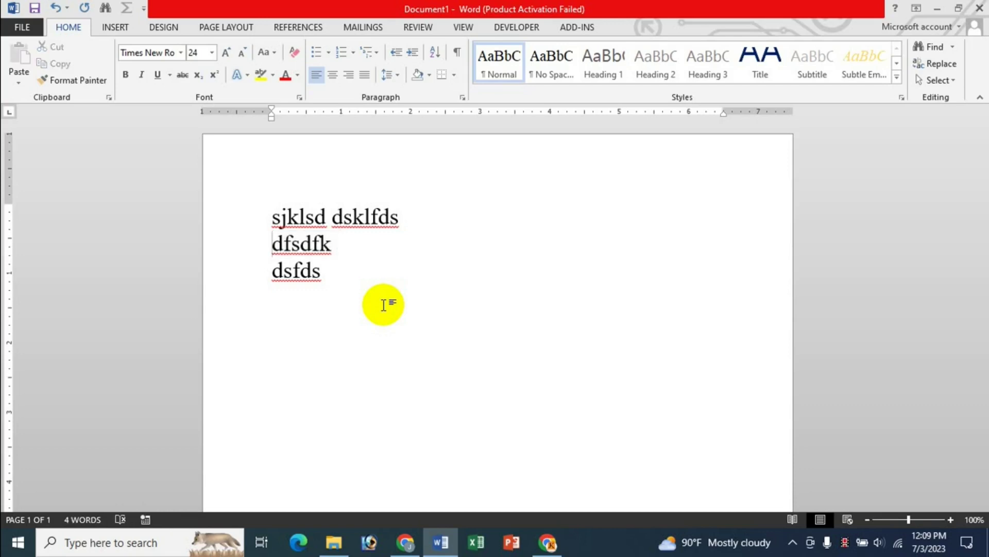
Center all three lines on the page and return them to left alignment
key("ctrl+a")
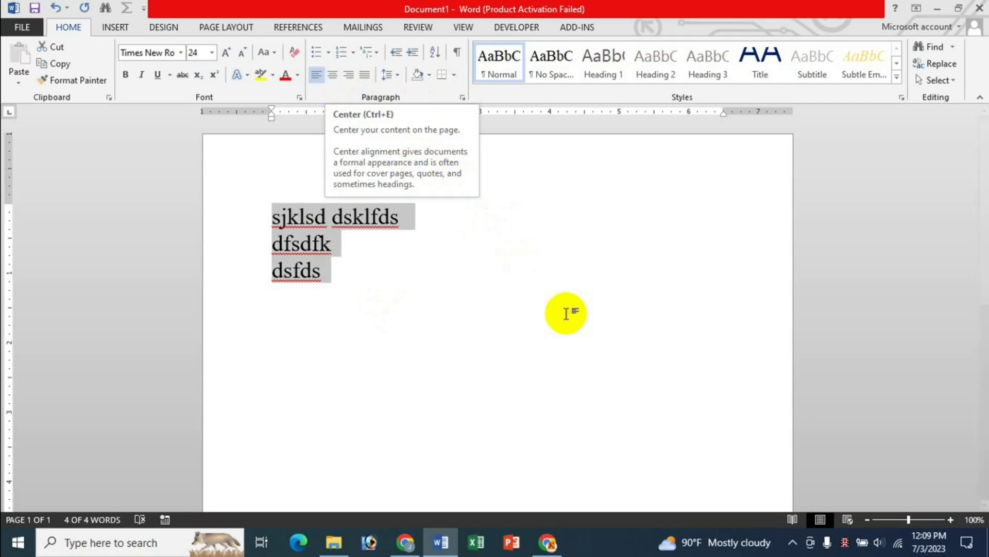
key("ctrl+e")
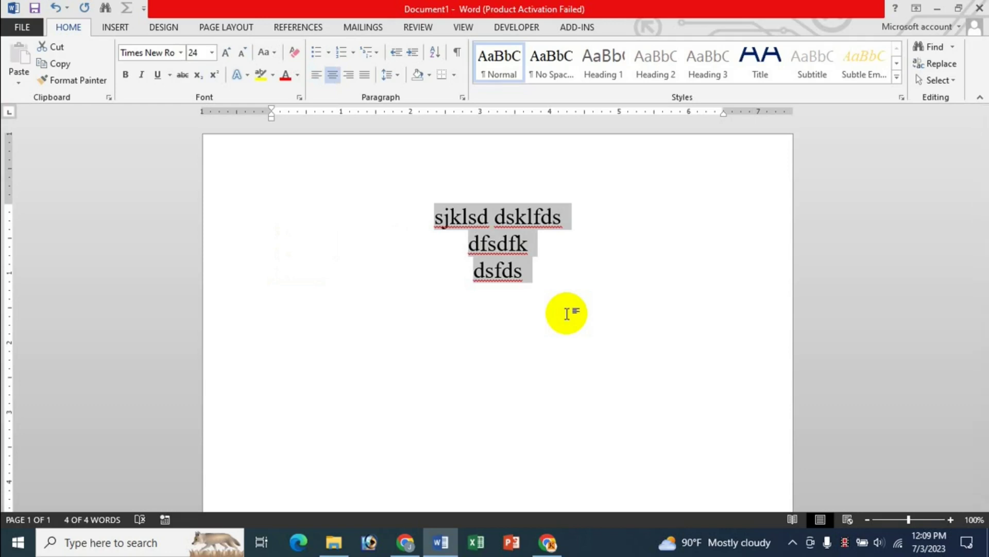
key("ctrl+l")
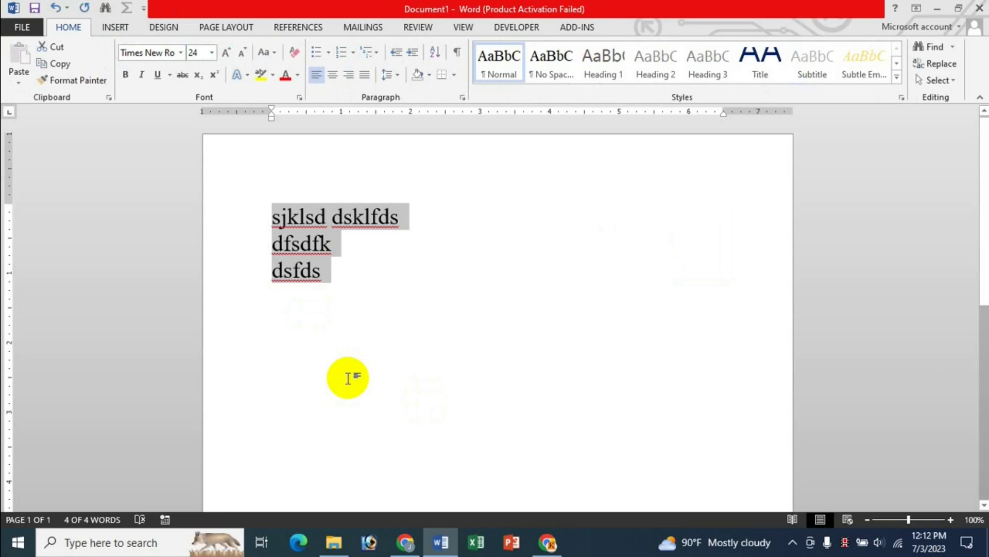
Try right and center alignment on all three lines, finish with justified alignment, and deselect the text
key("ctrl+r")
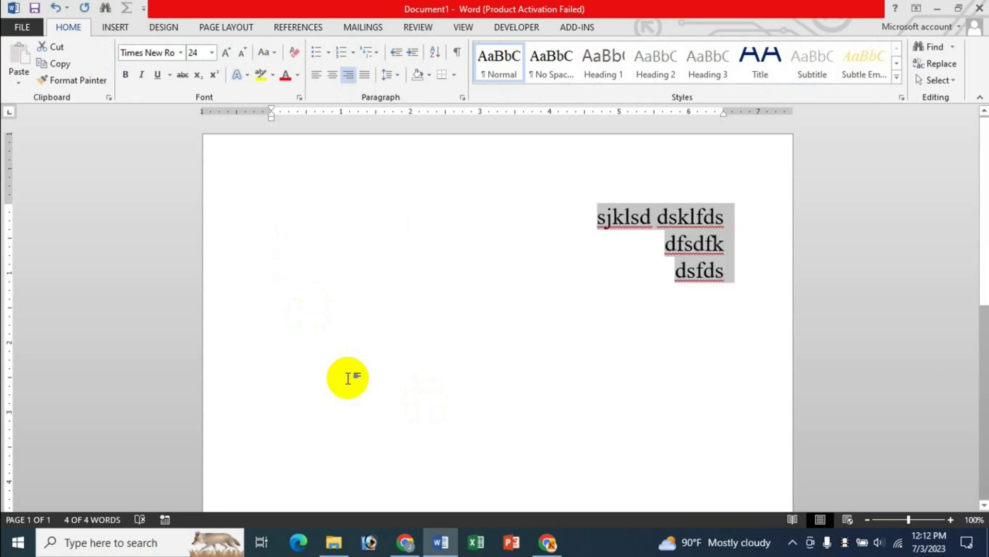
key("ctrl+e")
key("ctrl+j")
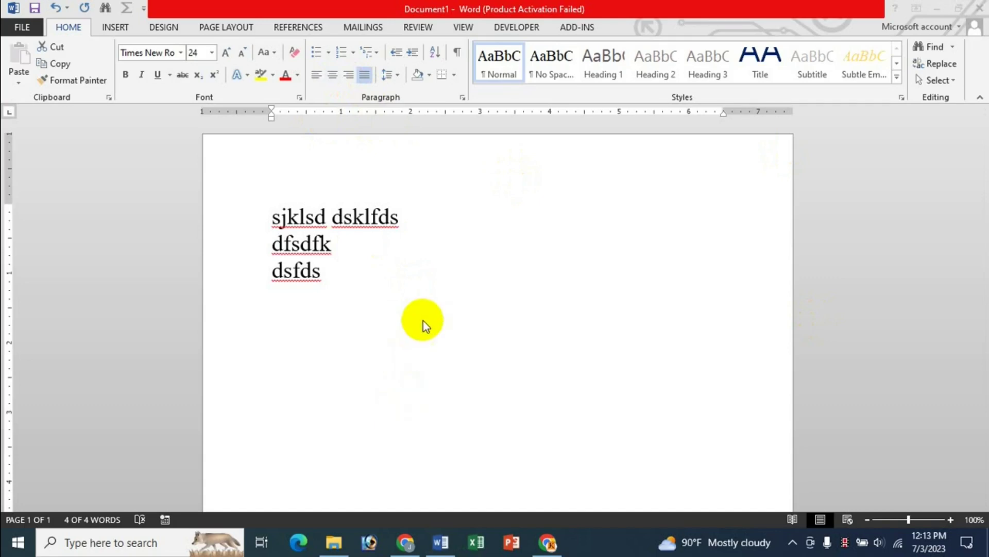
left_click(415, 350)
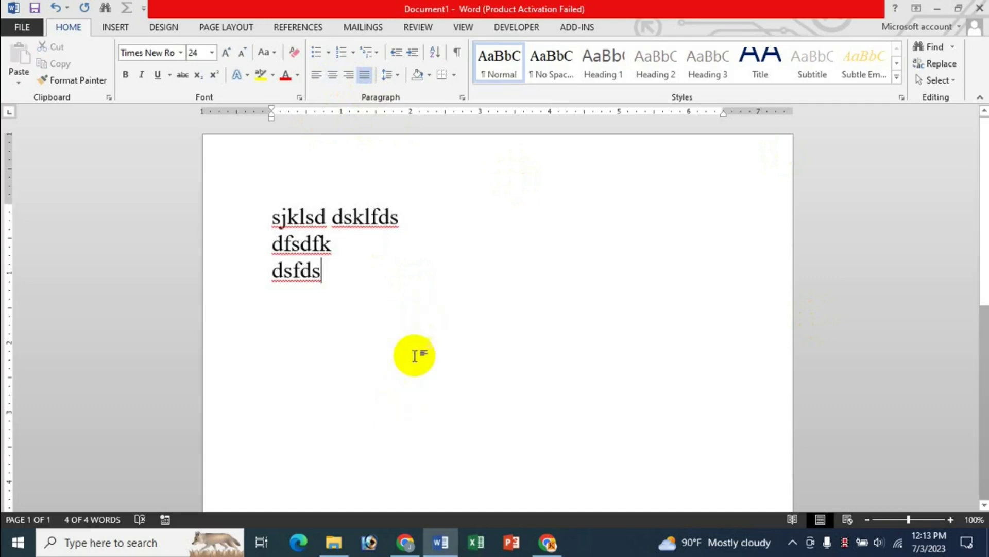
left_click_drag(336, 219, 391, 217)
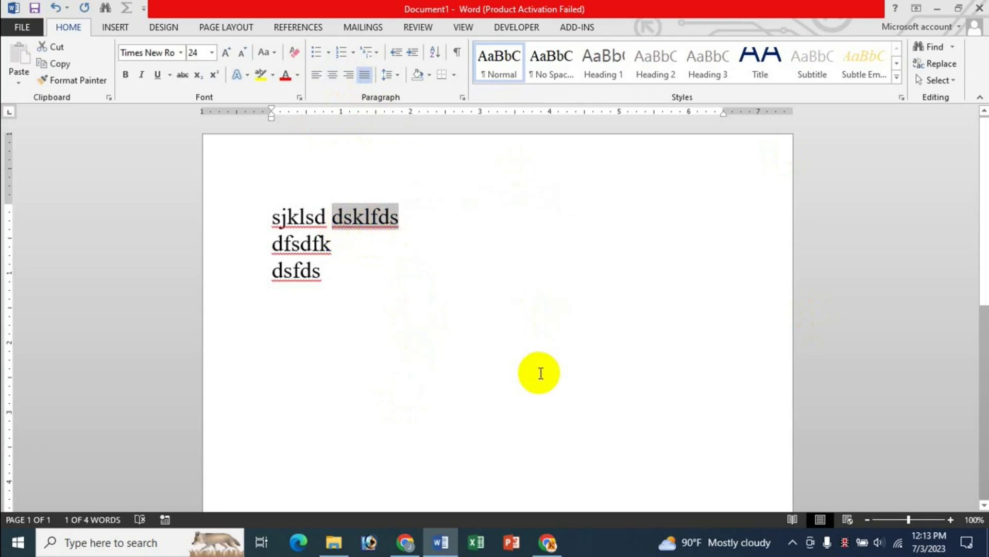
key("ctrl+k")
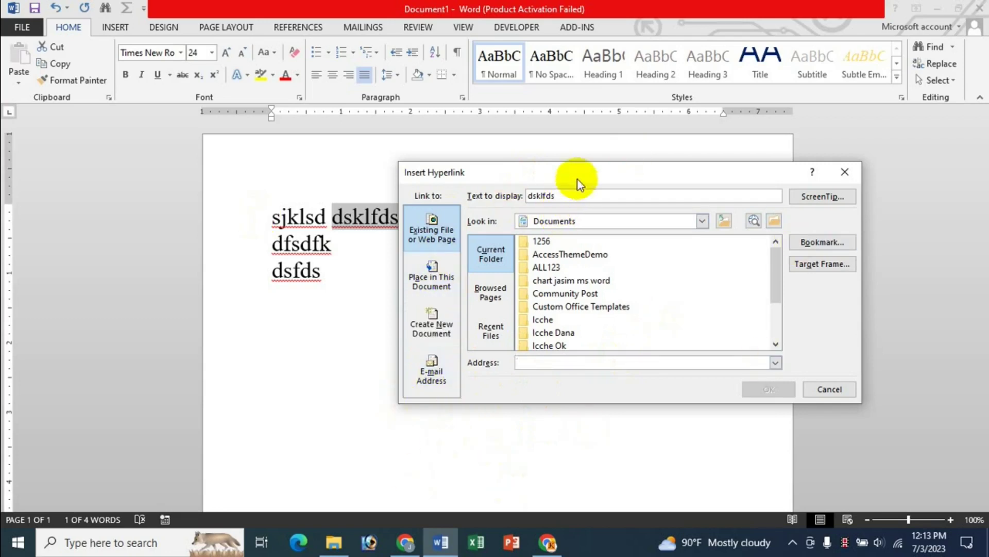
left_click_drag(577, 179, 589, 162)
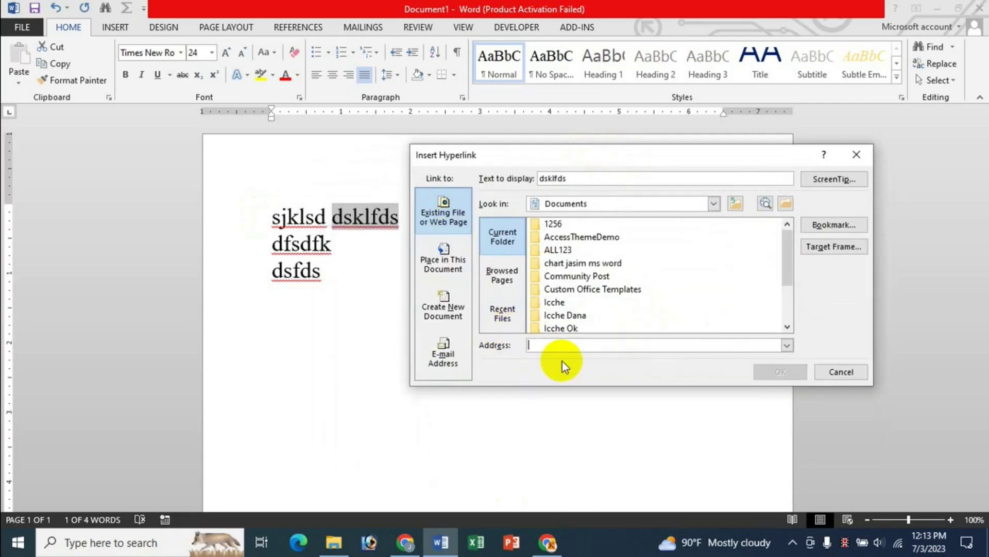
type("www.health.com")
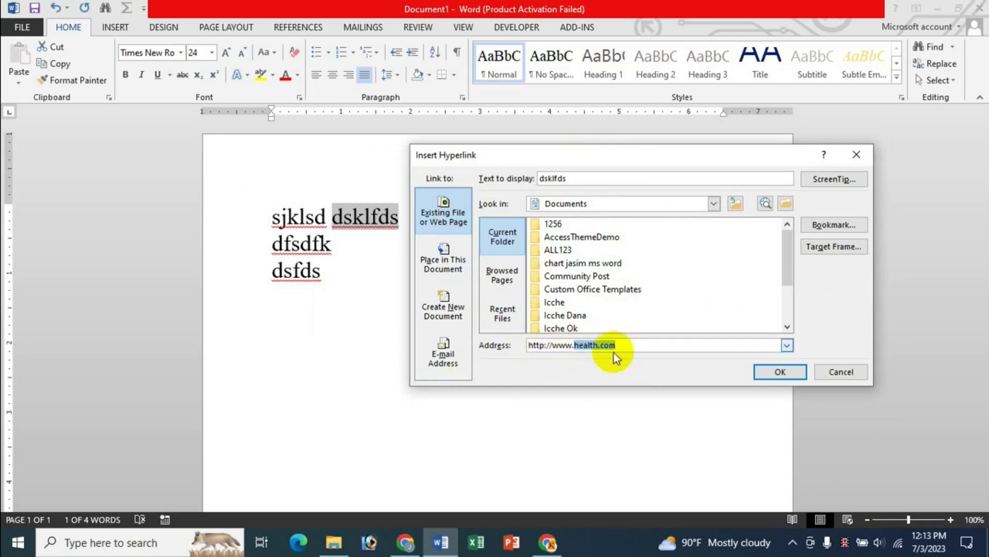
left_click(779, 372)
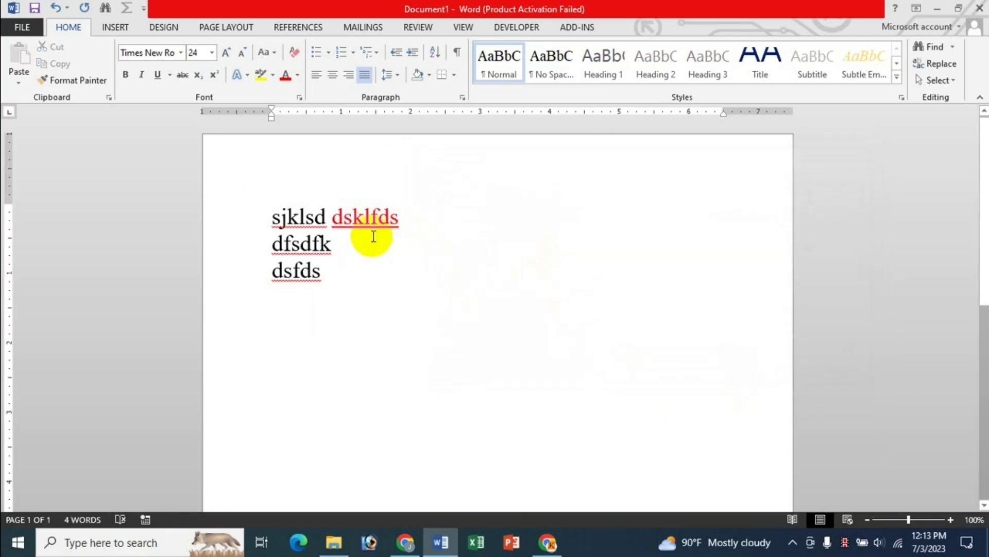
Follow the "dsklfds" hyperlink to its web page, and return to the Word document after closing that page
mouse_move(374, 221)
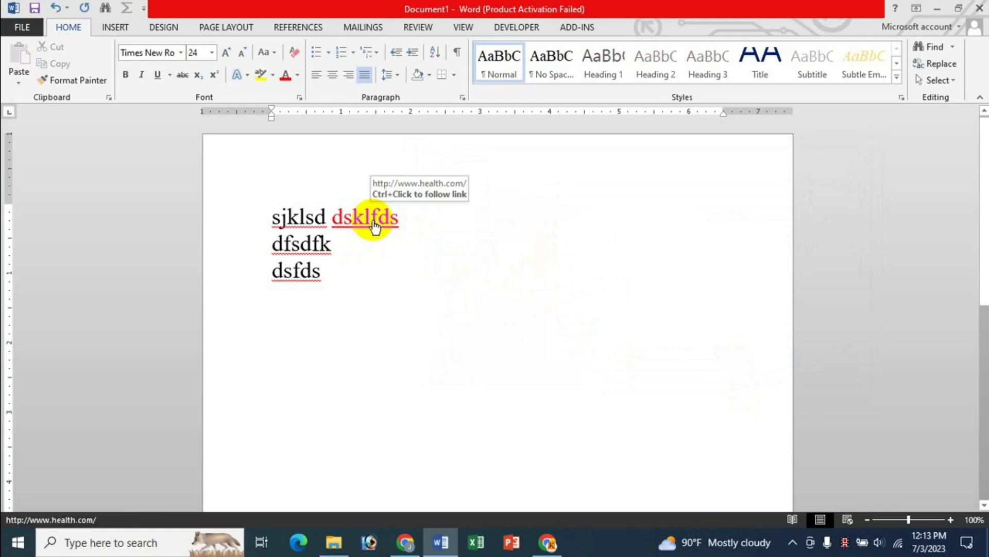
left_click(455, 307)
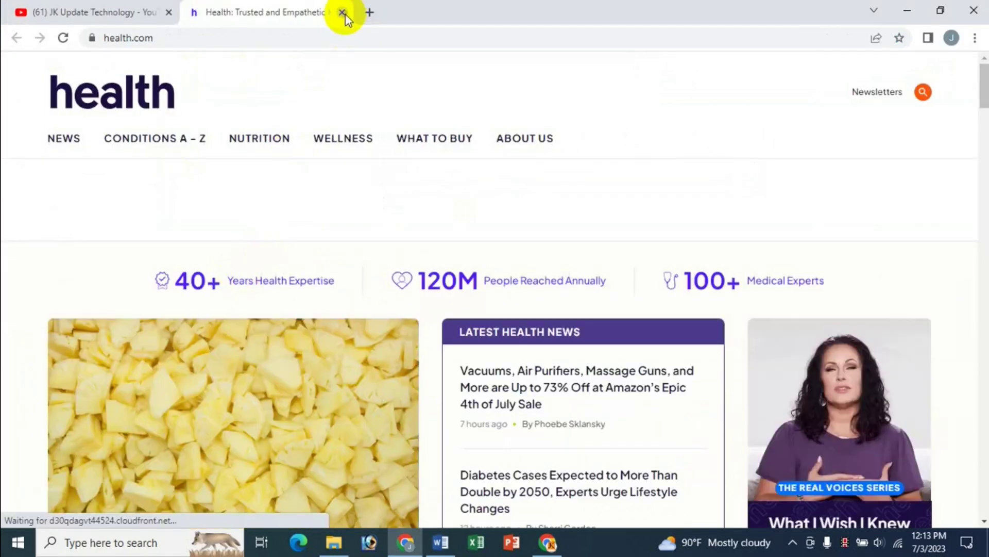
left_click(342, 12)
left_click(441, 542)
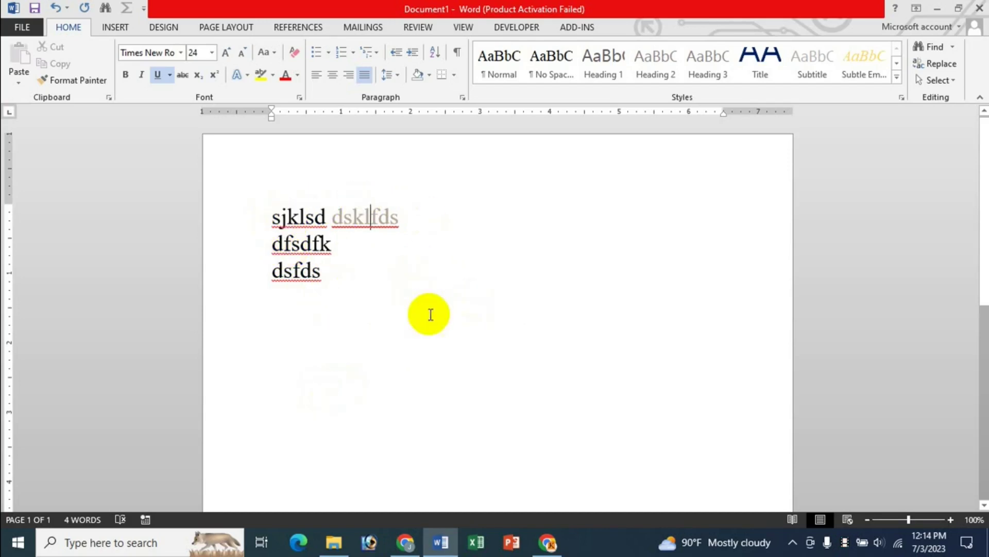
Cycle the case of all the text through sentence case, uppercase and lowercase, ending with uppercase
key("ctrl+a")
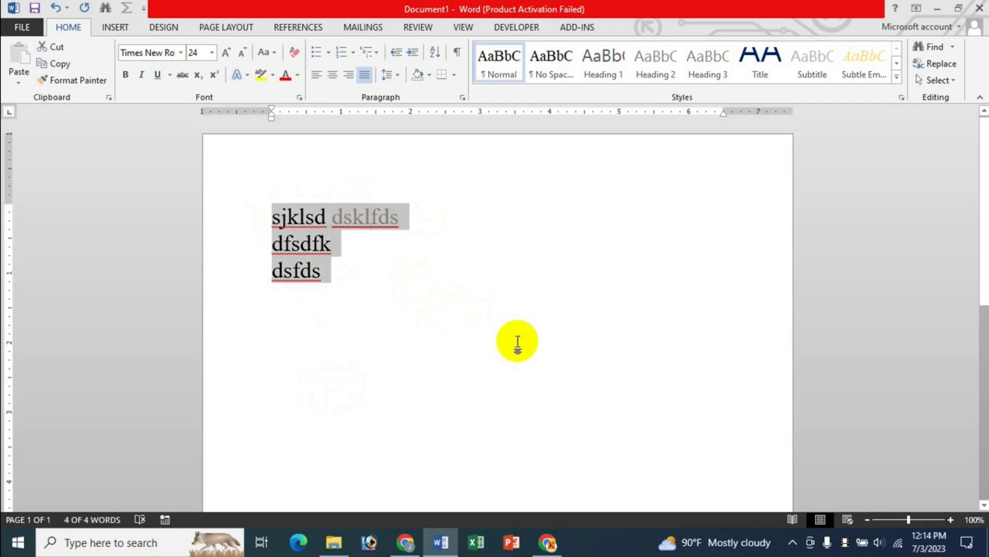
key("shift+F3")
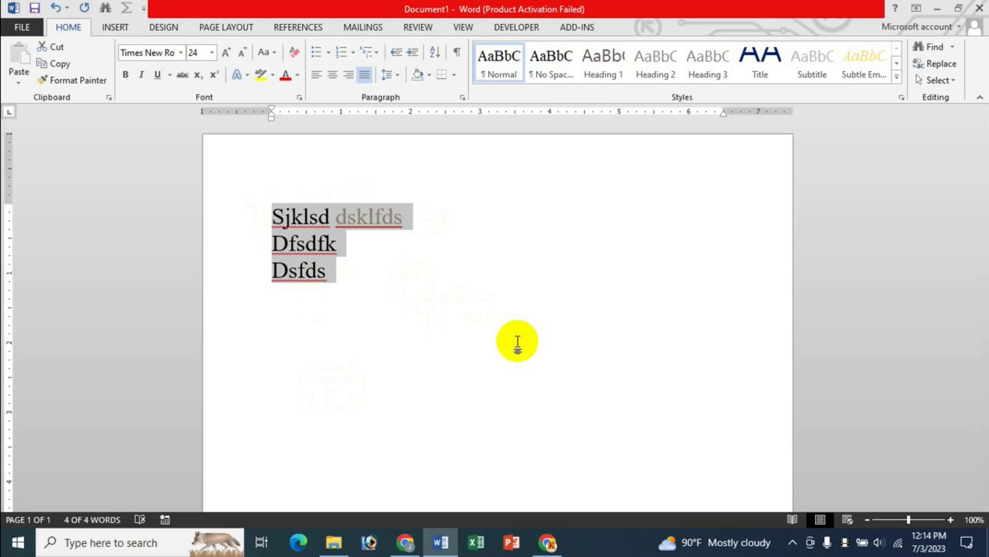
key("shift+F3")
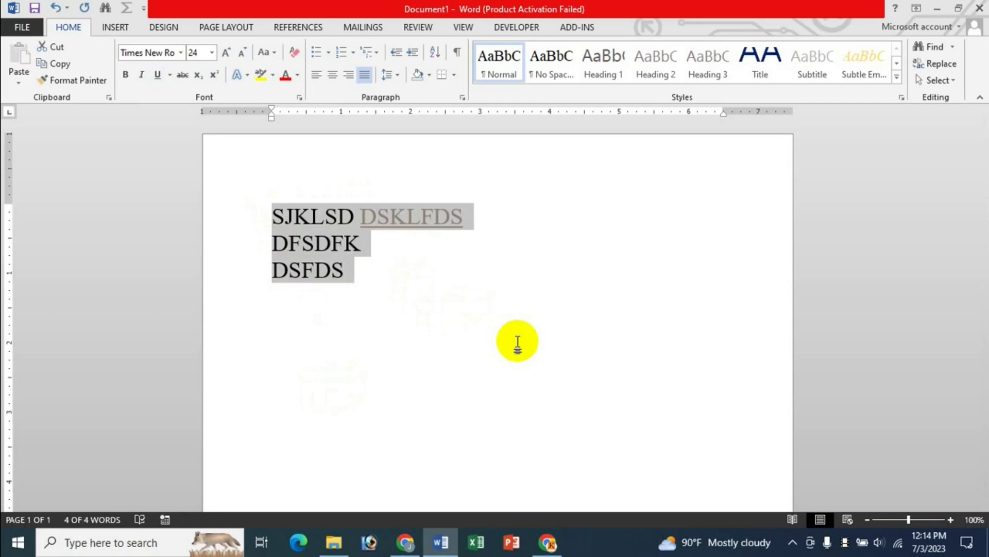
key("shift+F3")
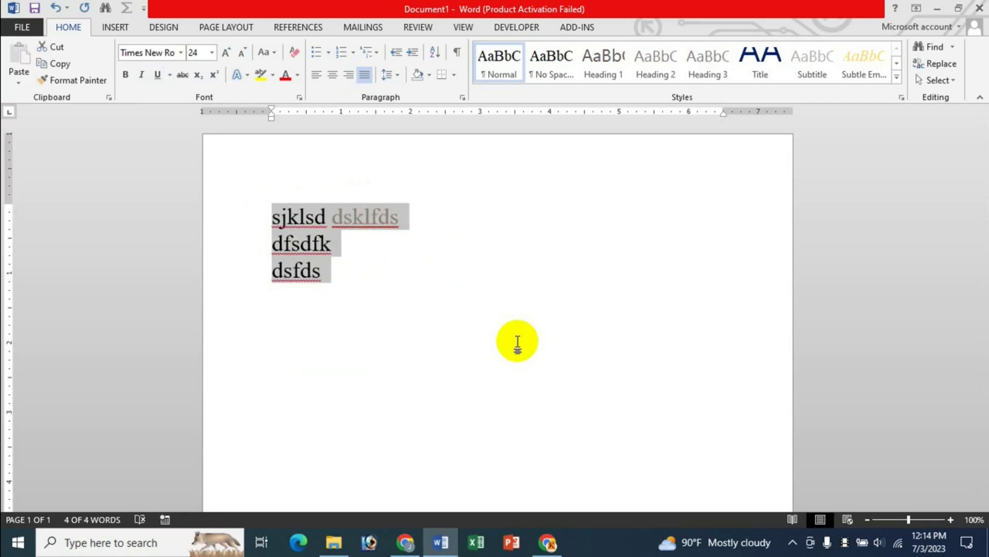
key("shift+F3")
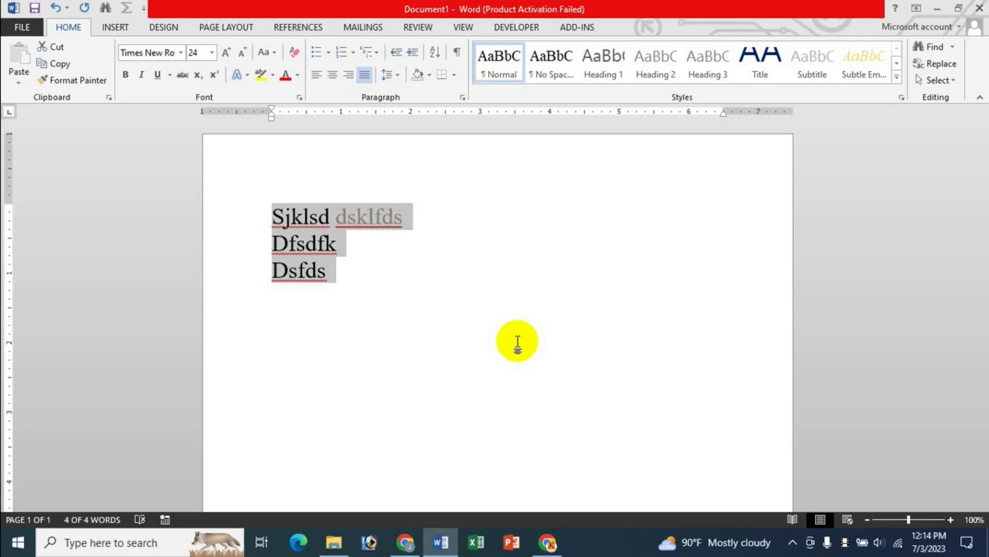
key("shift+F3")
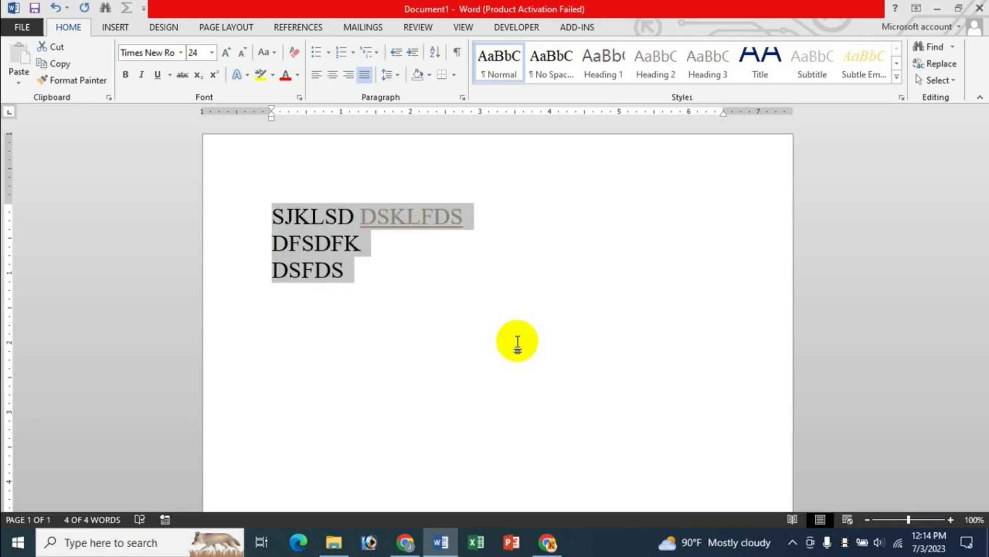